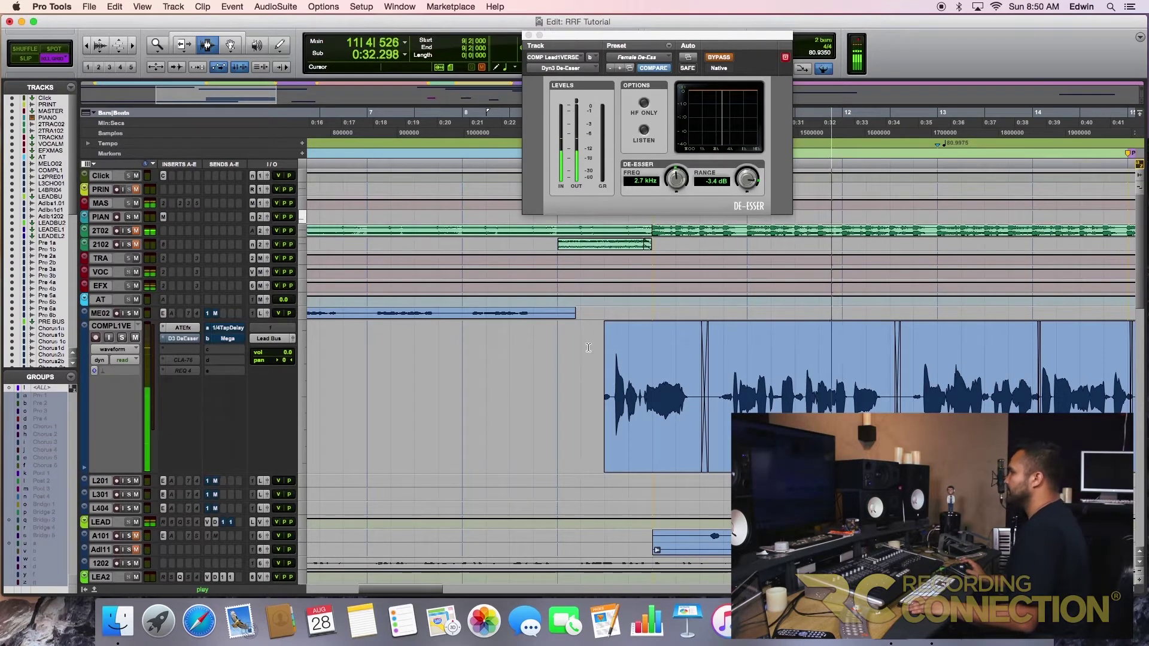
Select bars 10|4 to 12|4 of the vocal clip for looping and bring the De-Esser window forward.
key("space")
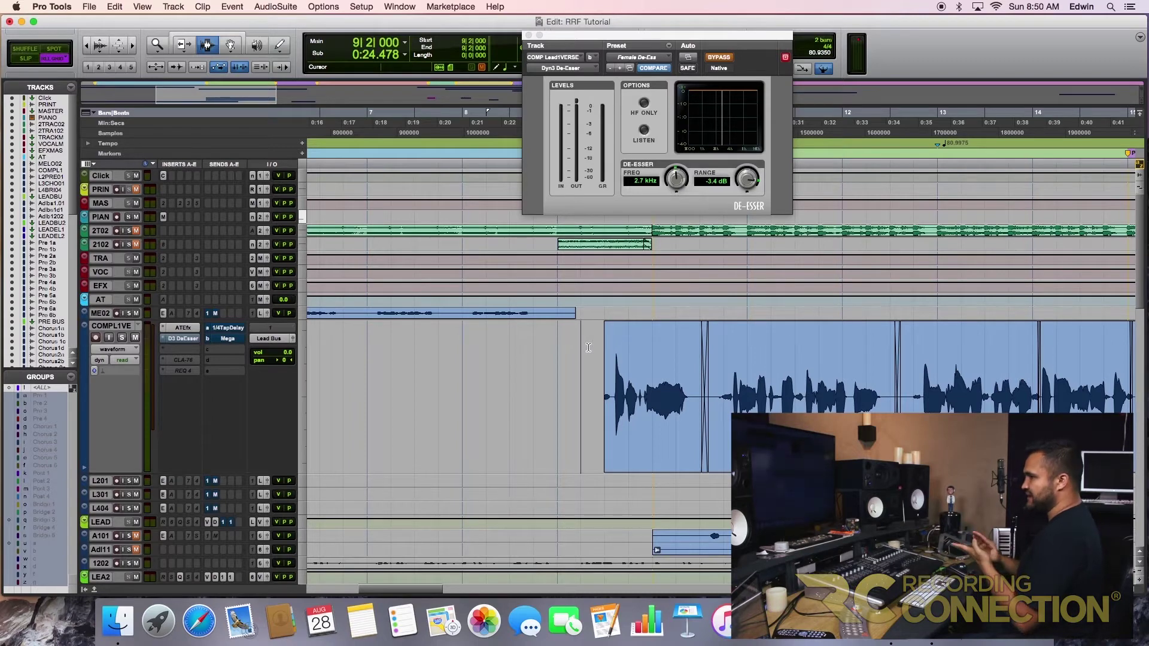
key("space")
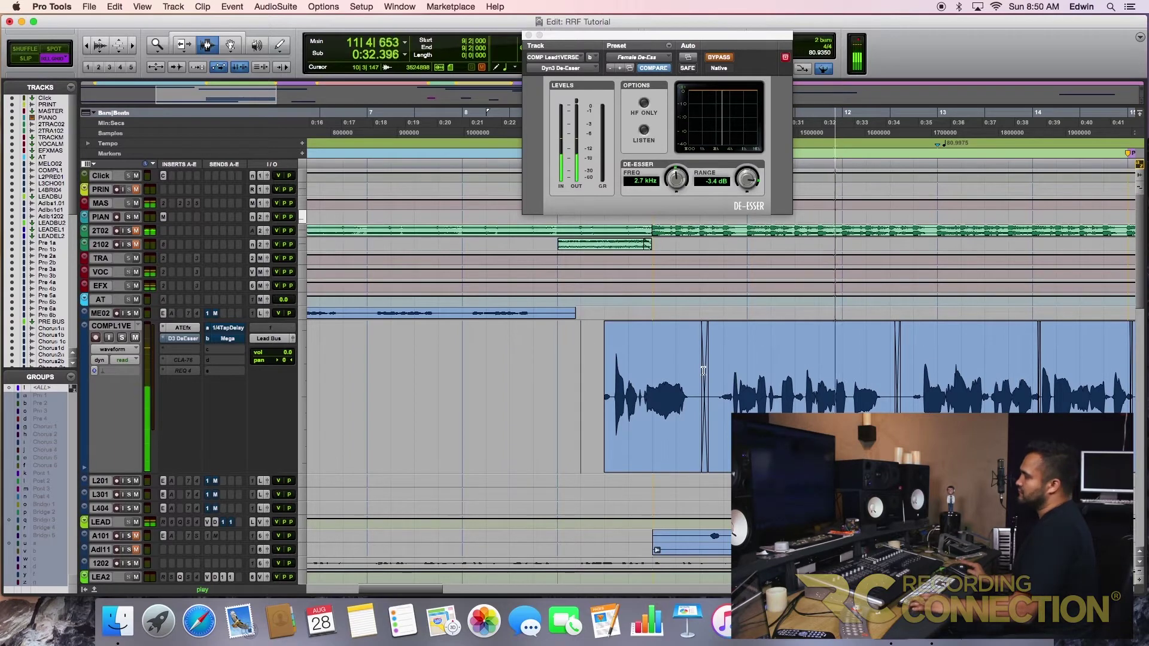
key("space")
left_click(724, 376)
mouse_move(724, 375)
left_mouse_down()
mouse_move(903, 379)
mouse_move(724, 383)
left_mouse_up()
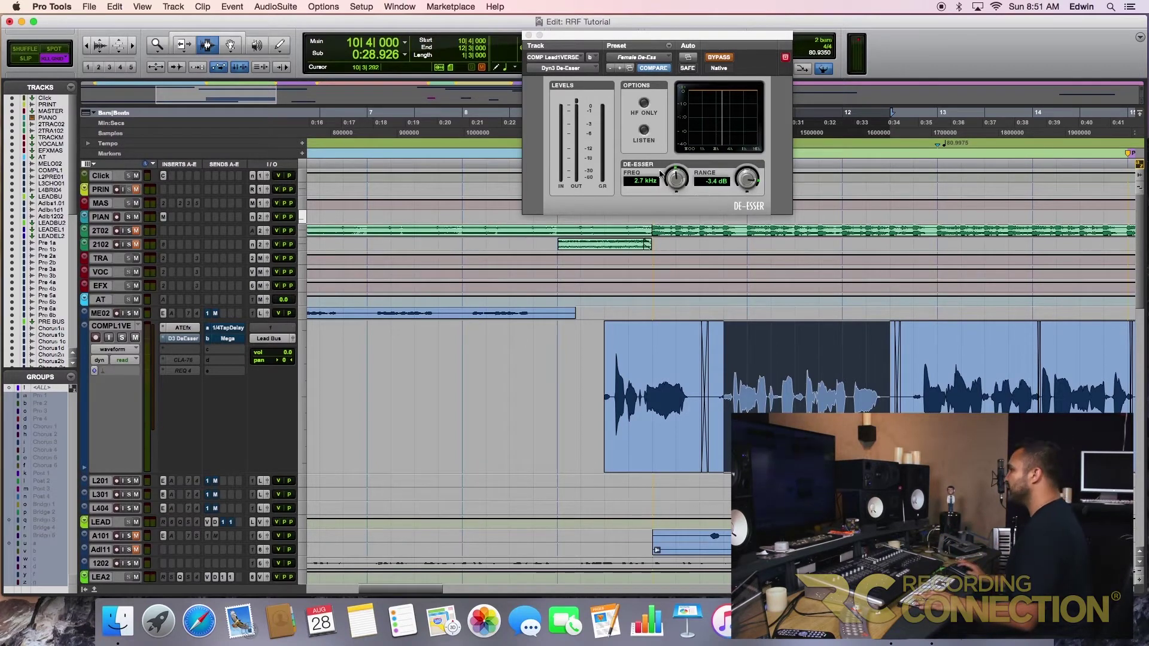
left_click(689, 176)
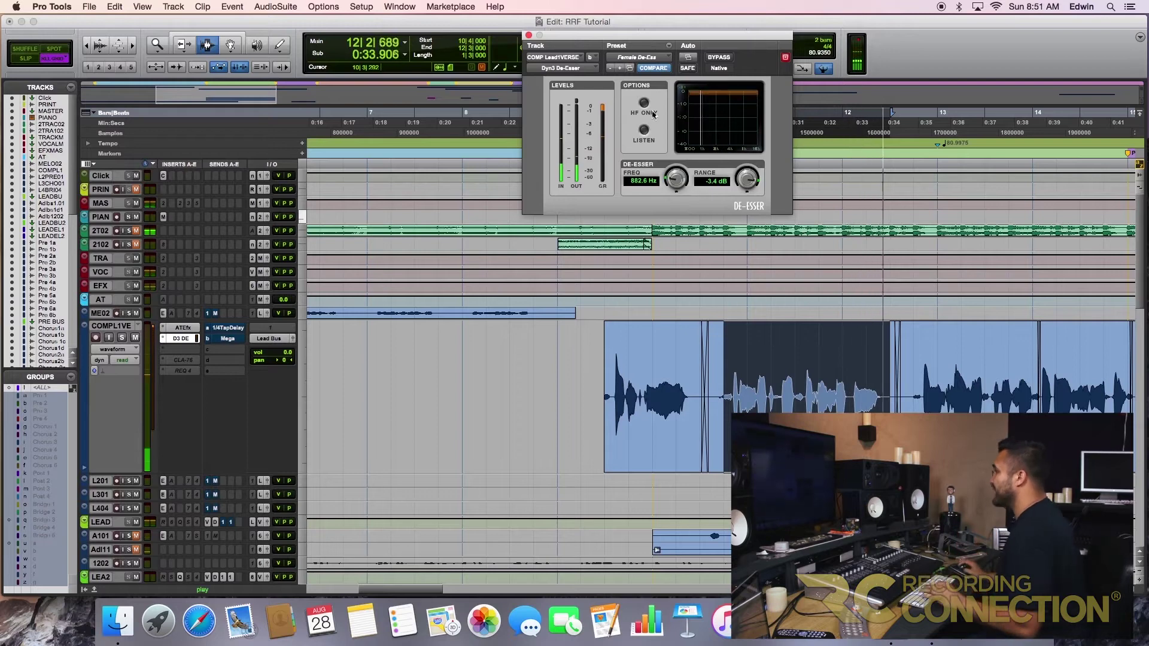
Sweep De-Esser FREQ from 882.6 Hz through 1.8 kHz up to 2.6 kHz, then set RANGE to -7.2 dB.
left_click_drag(676, 181, 676, 177)
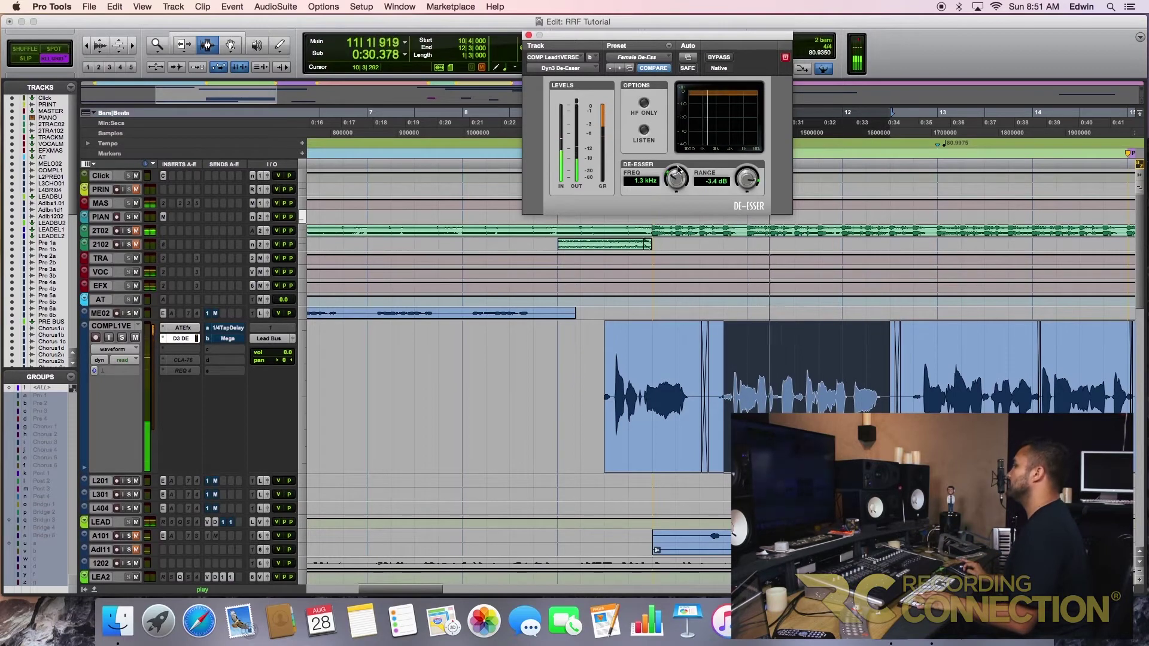
left_click_drag(679, 166, 747, 186)
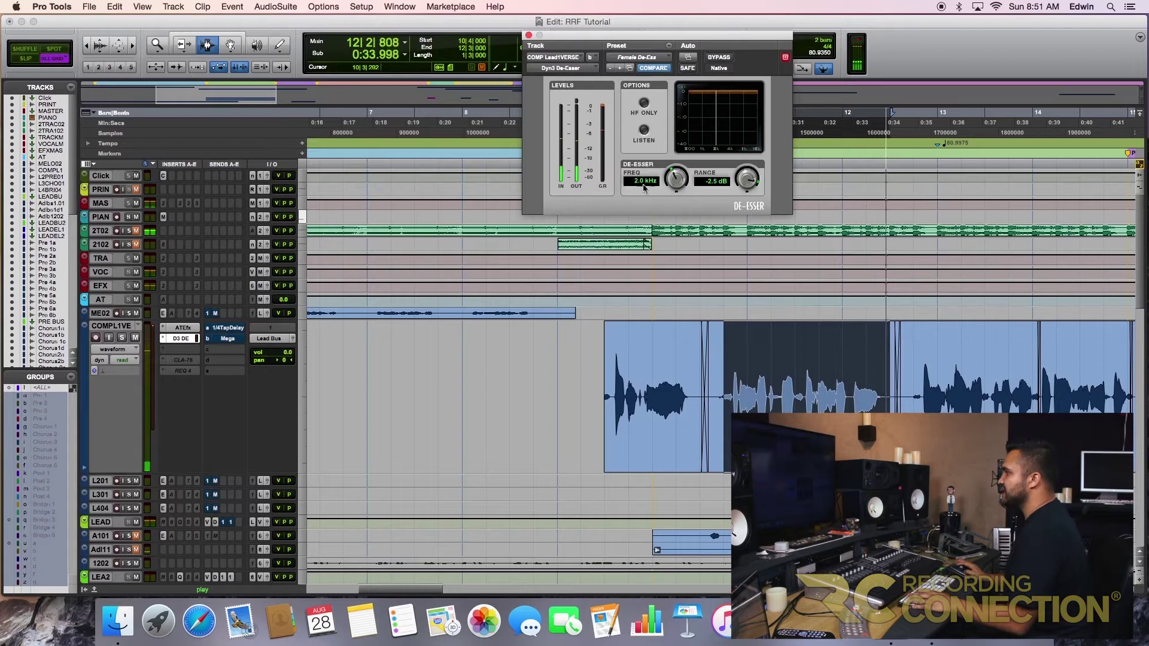
scroll(721, 182, "up", 1)
left_click_drag(677, 180, 678, 163)
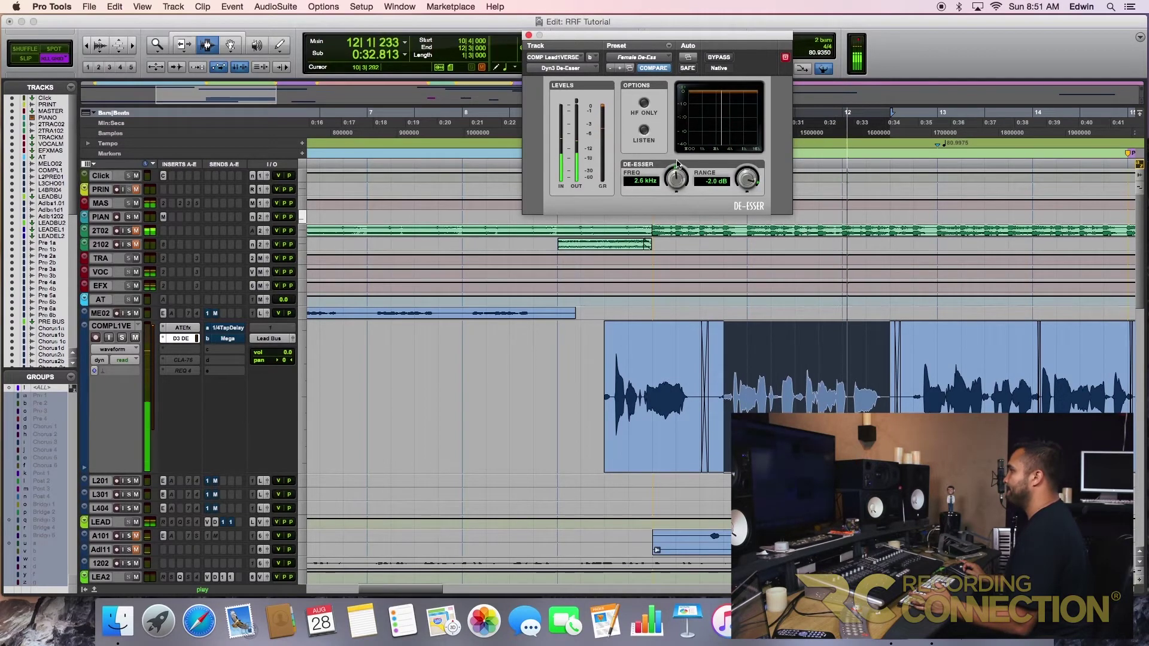
left_click_drag(741, 182, 743, 197)
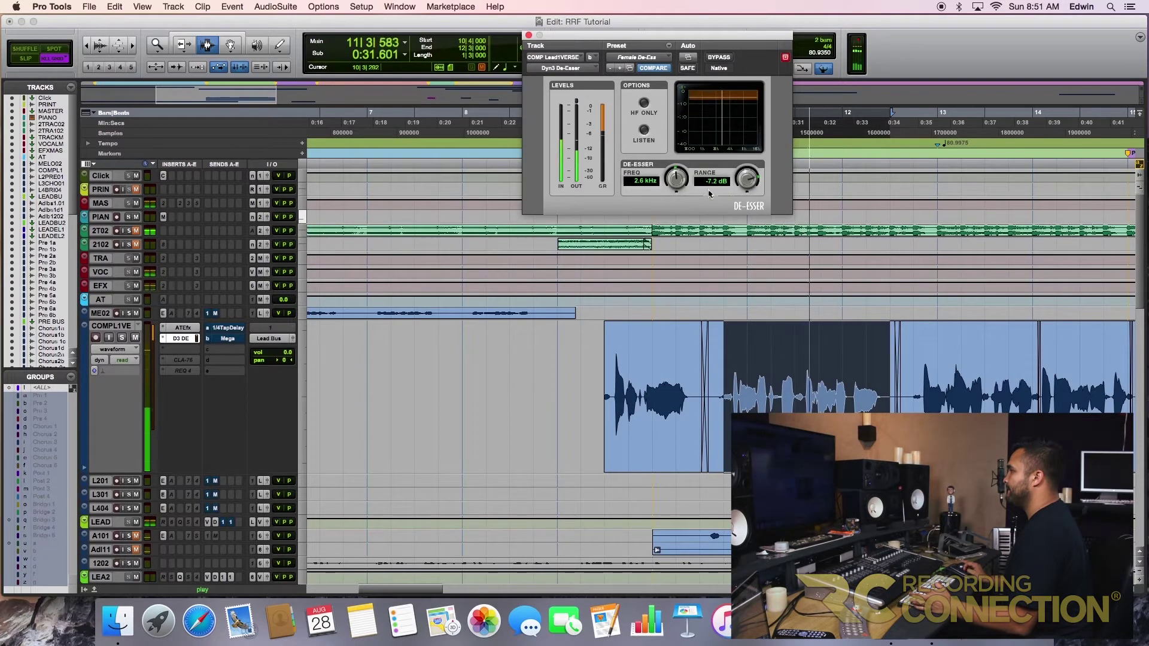
Try FREQ at 2.7 and 2.9 kHz with ranges near -6.7 and -8.2 dB, then push RANGE to an extreme -22.7 dB.
left_click_drag(679, 185, 679, 182)
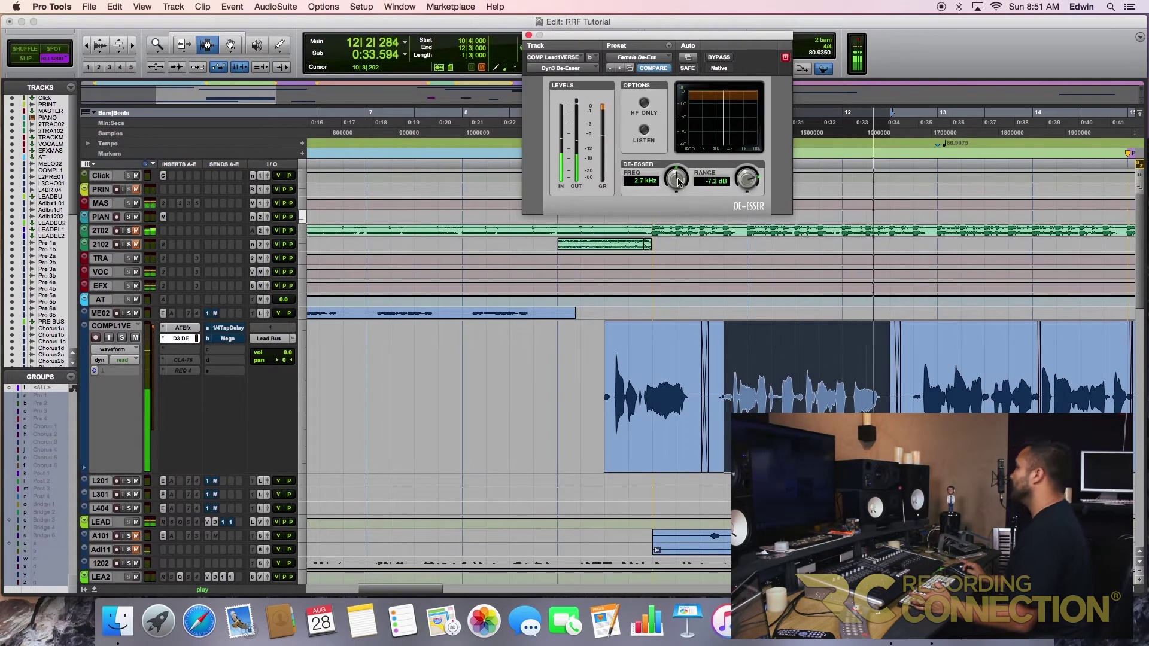
left_click_drag(749, 185, 750, 183)
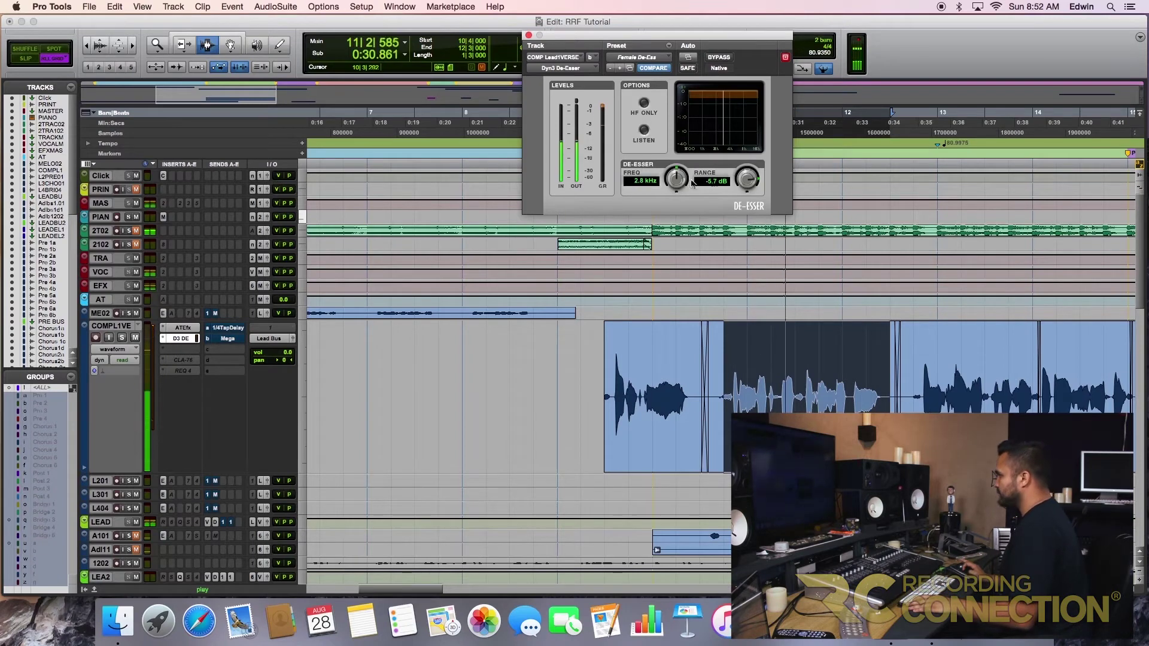
left_click_drag(746, 183, 658, 184)
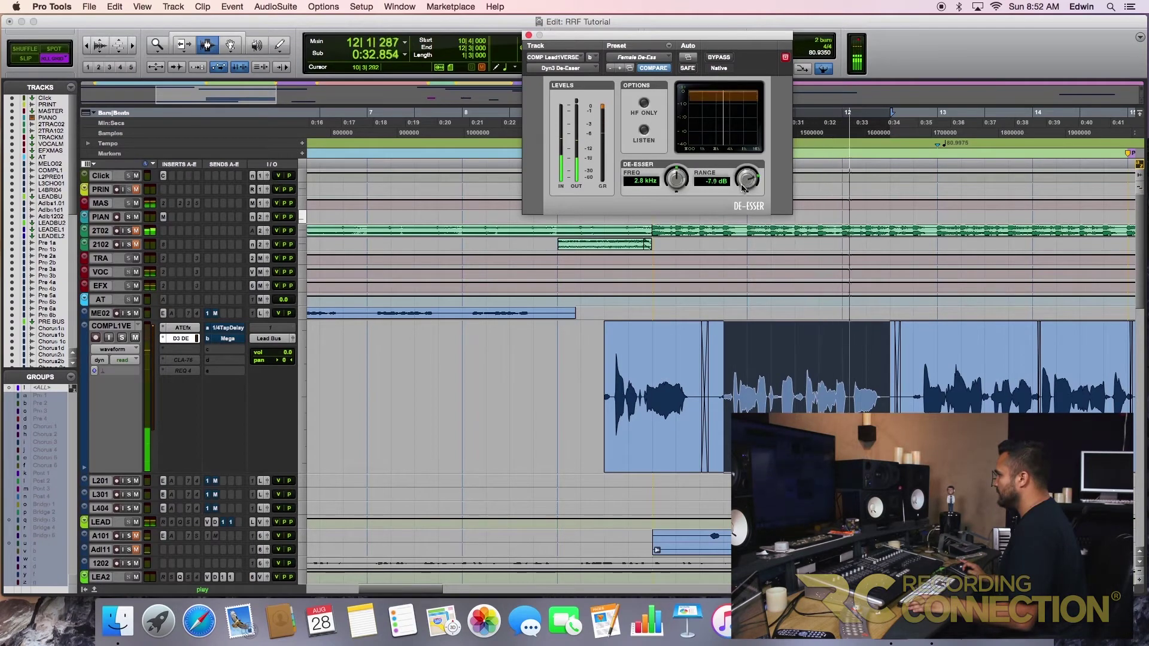
left_click_drag(676, 184, 678, 170)
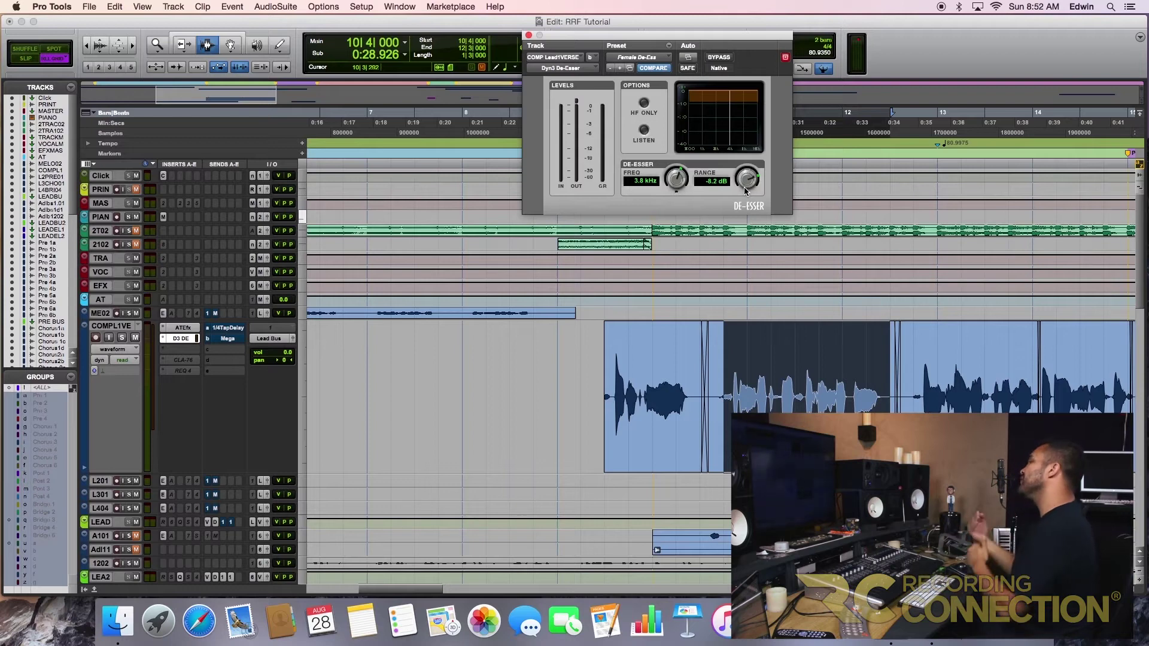
left_click_drag(755, 186, 746, 209)
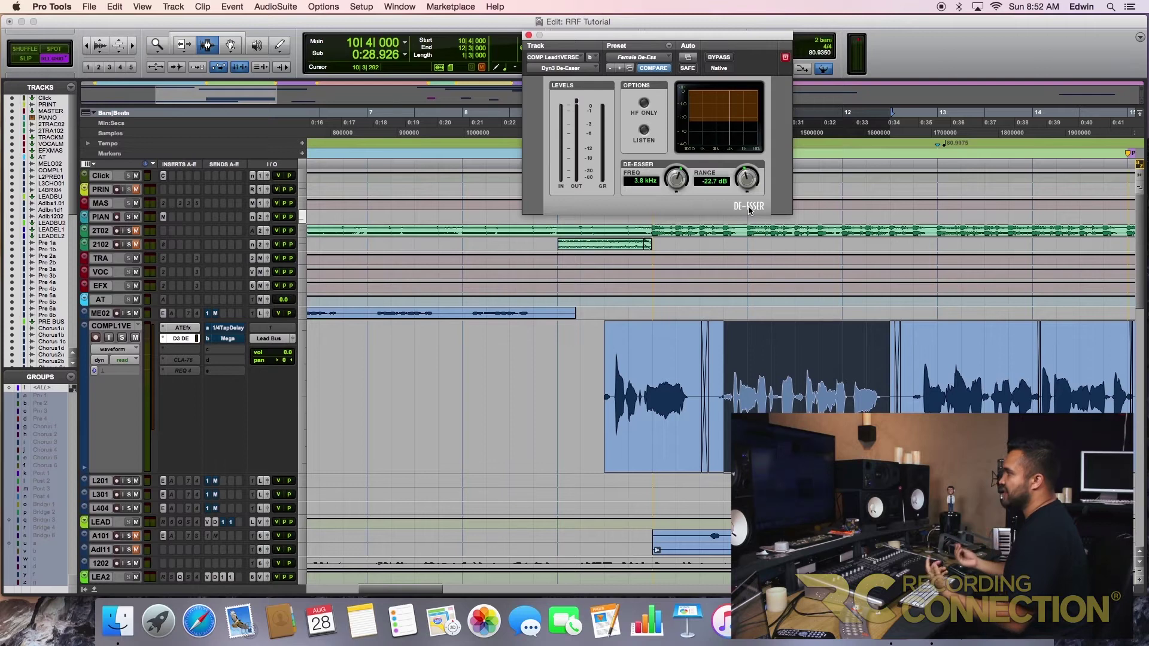
Loop the selection, pull RANGE back from the extreme and raise FREQ to 5.0–5.8 kHz.
key("space")
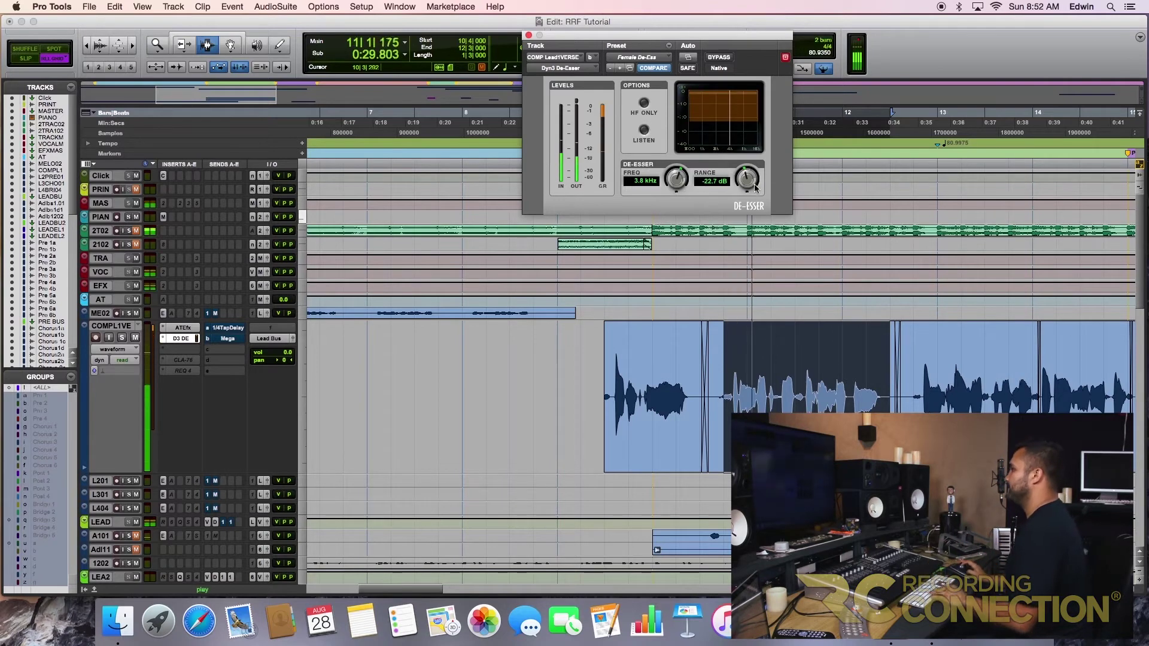
left_click_drag(752, 184, 750, 163)
left_click_drag(680, 173, 683, 163)
left_click_drag(752, 173, 754, 165)
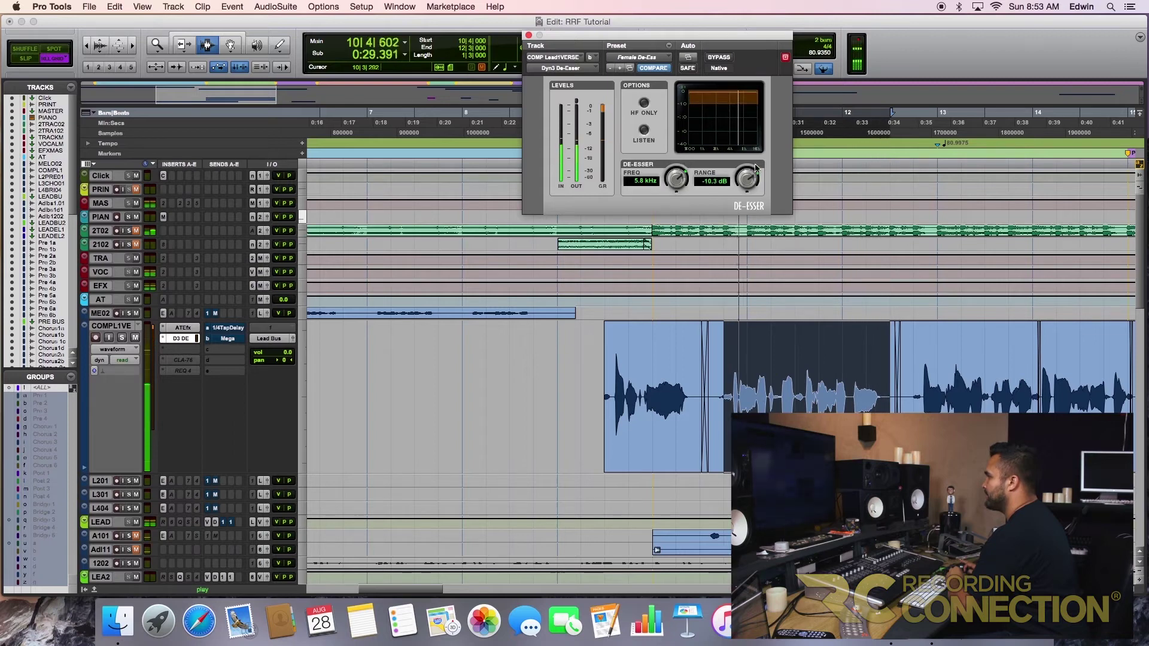
Sweep FREQ up through 8.9 and 14.5 kHz to 16.0 kHz, with RANGE settled at -8.5 dB.
left_click_drag(680, 174, 742, 175)
left_click_drag(670, 181, 675, 170)
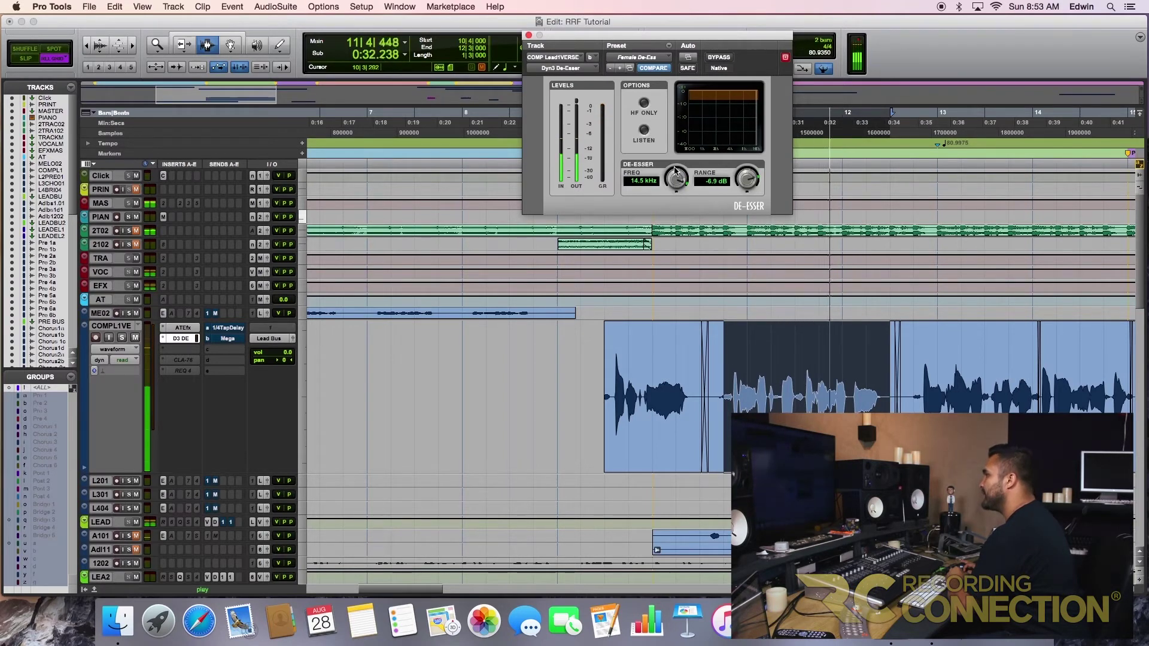
left_click_drag(755, 179, 753, 177)
left_click_drag(754, 179, 754, 185)
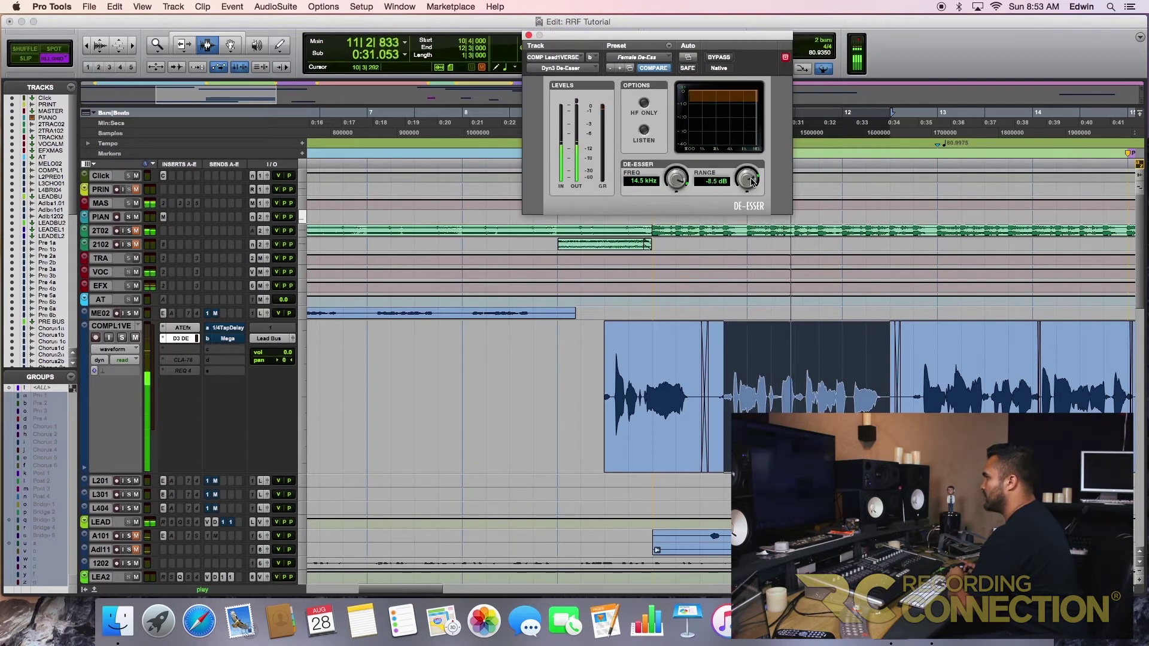
left_click_drag(682, 179, 681, 172)
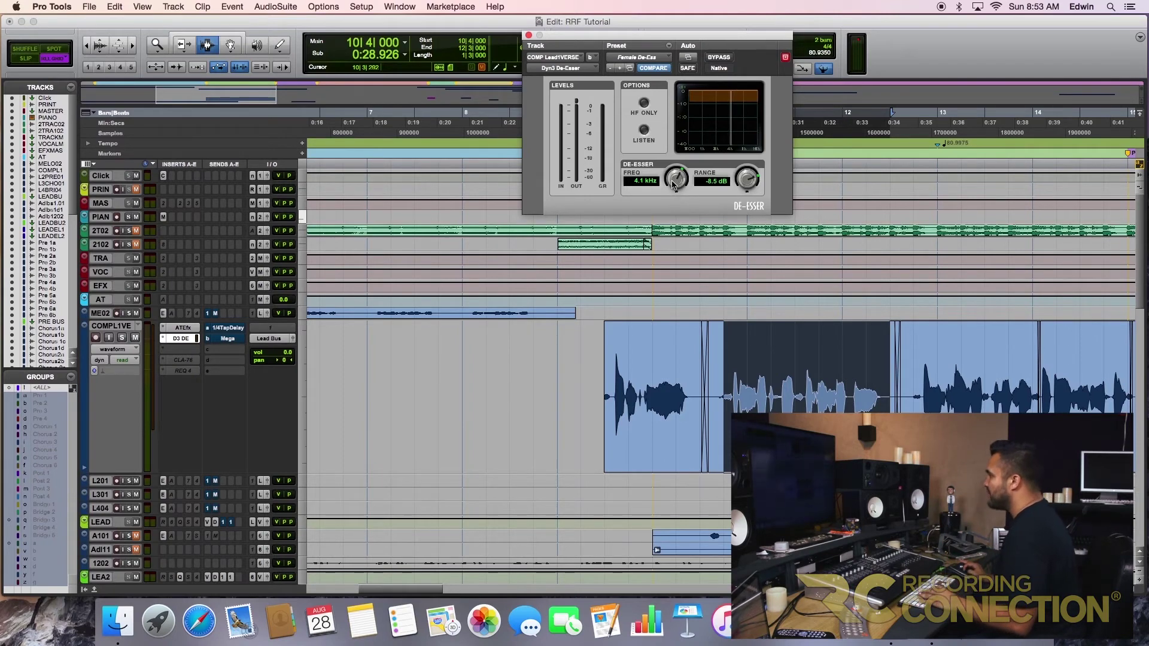
Loop the vocal and bring FREQ down through 3.5 and 3.1 kHz to about 2.8 kHz, with RANGE at -7.6 dB.
key("space")
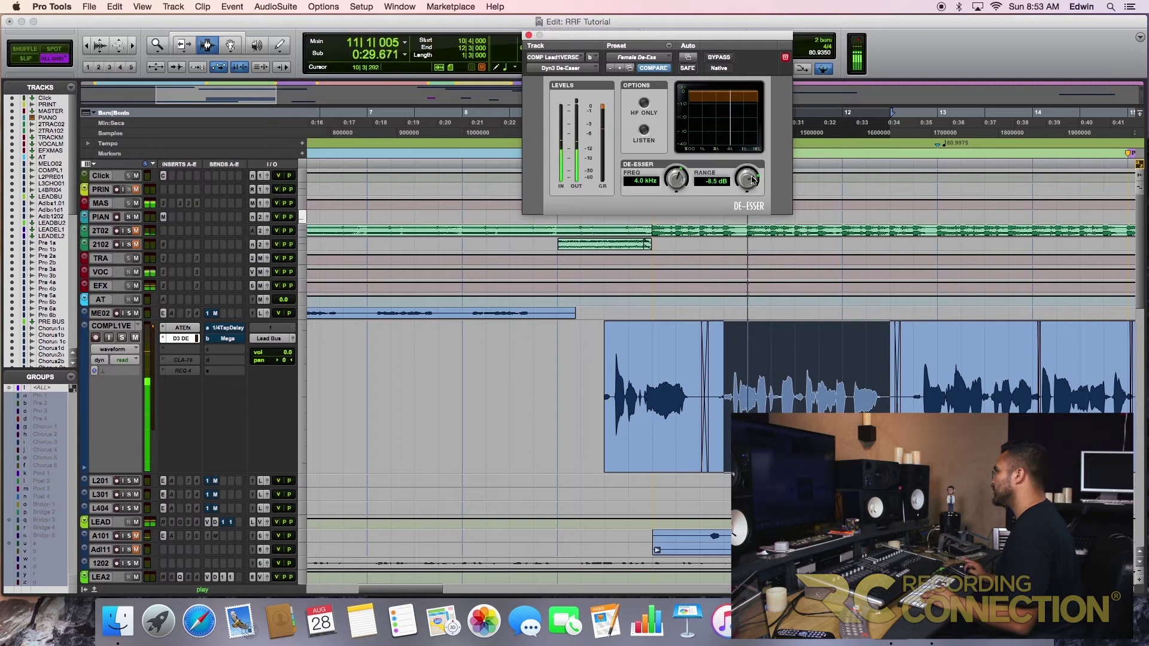
left_click_drag(752, 176, 754, 164)
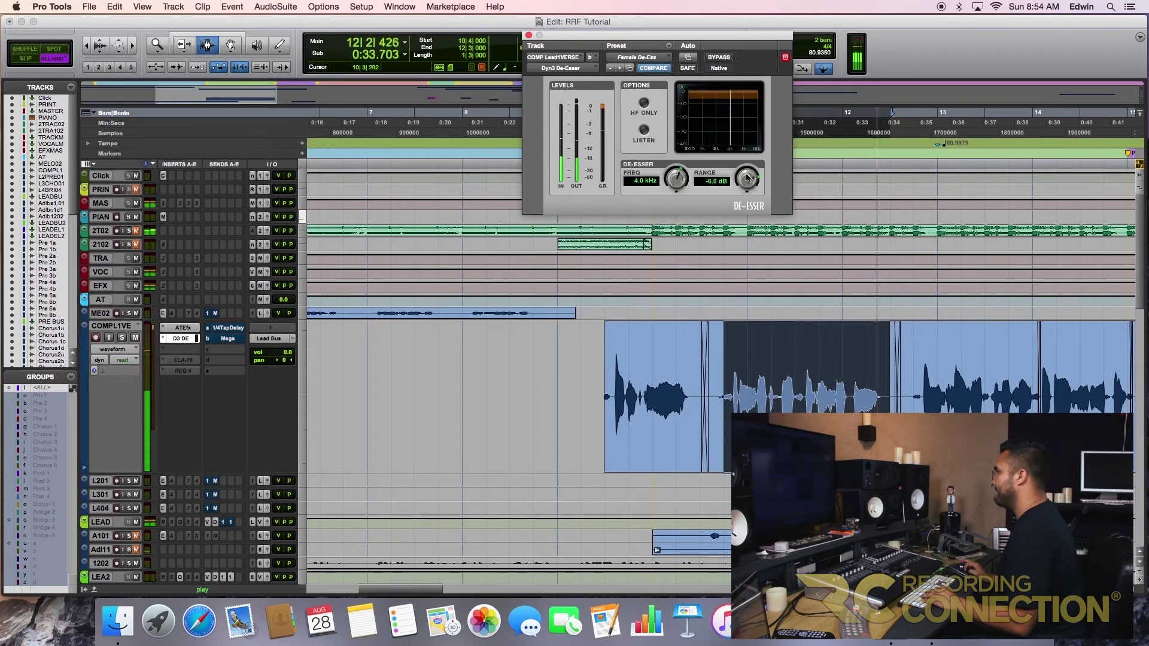
left_click_drag(679, 183, 679, 187)
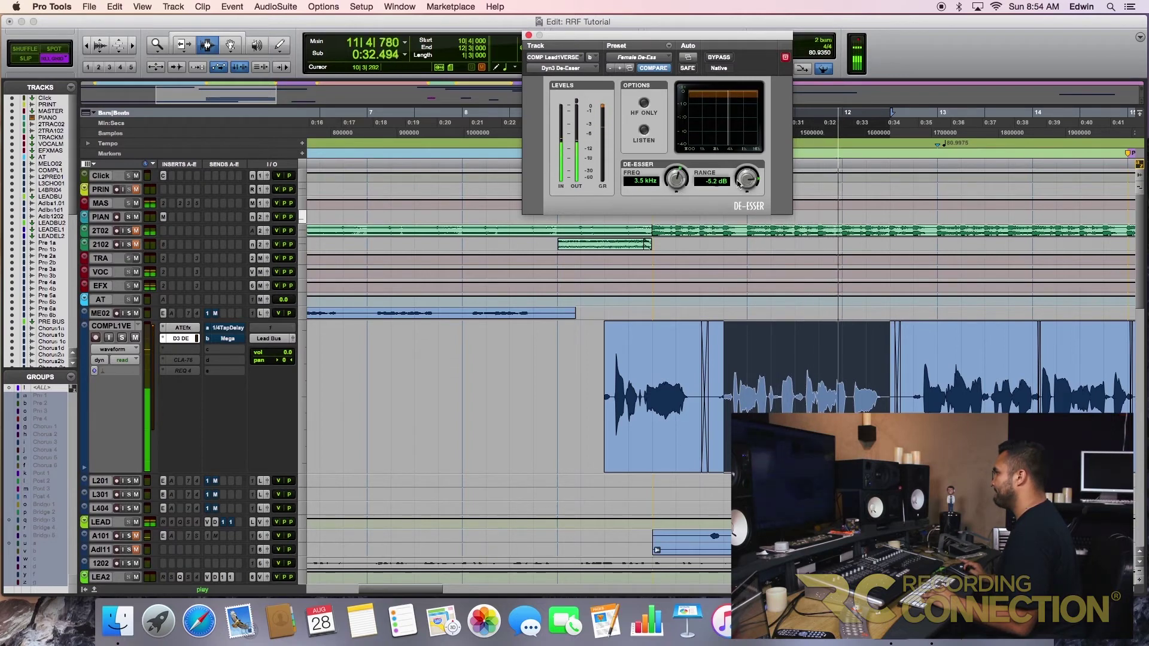
left_click_drag(748, 181, 748, 178)
left_click_drag(671, 182, 674, 187)
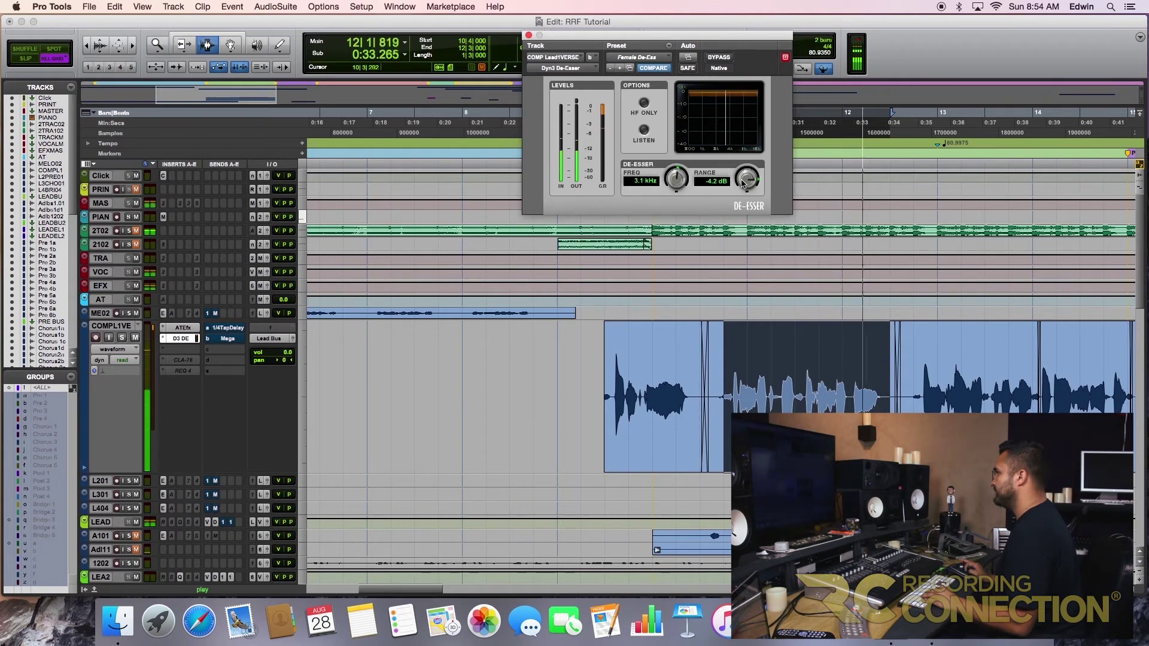
left_click_drag(747, 181, 748, 177)
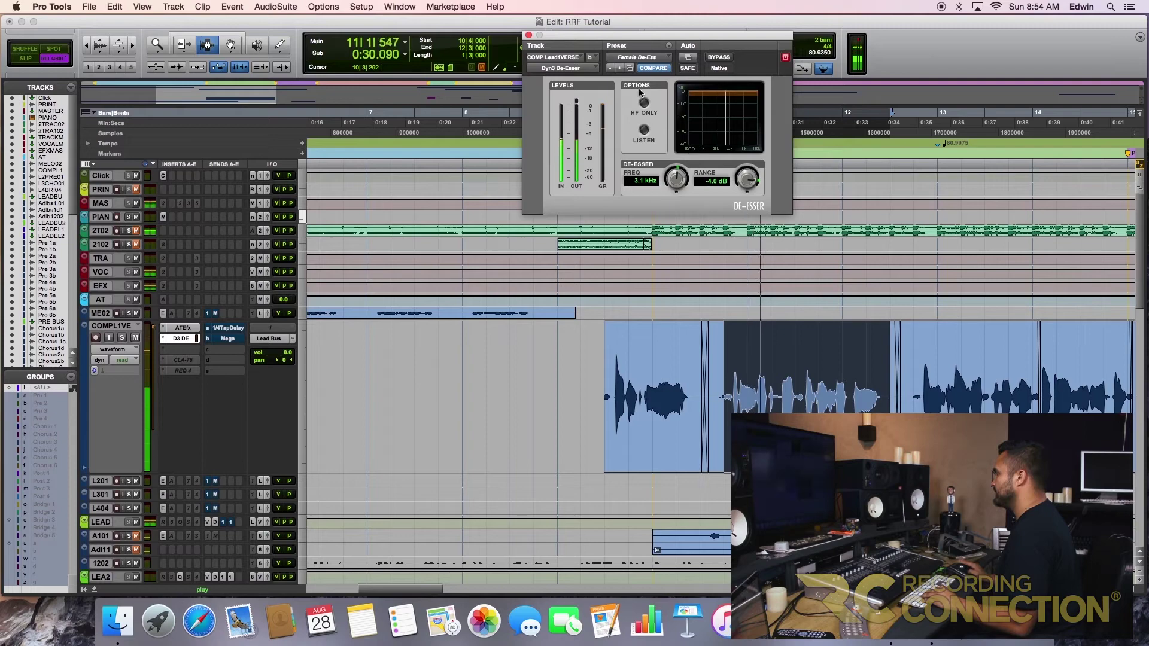
left_click_drag(608, 48, 630, 44)
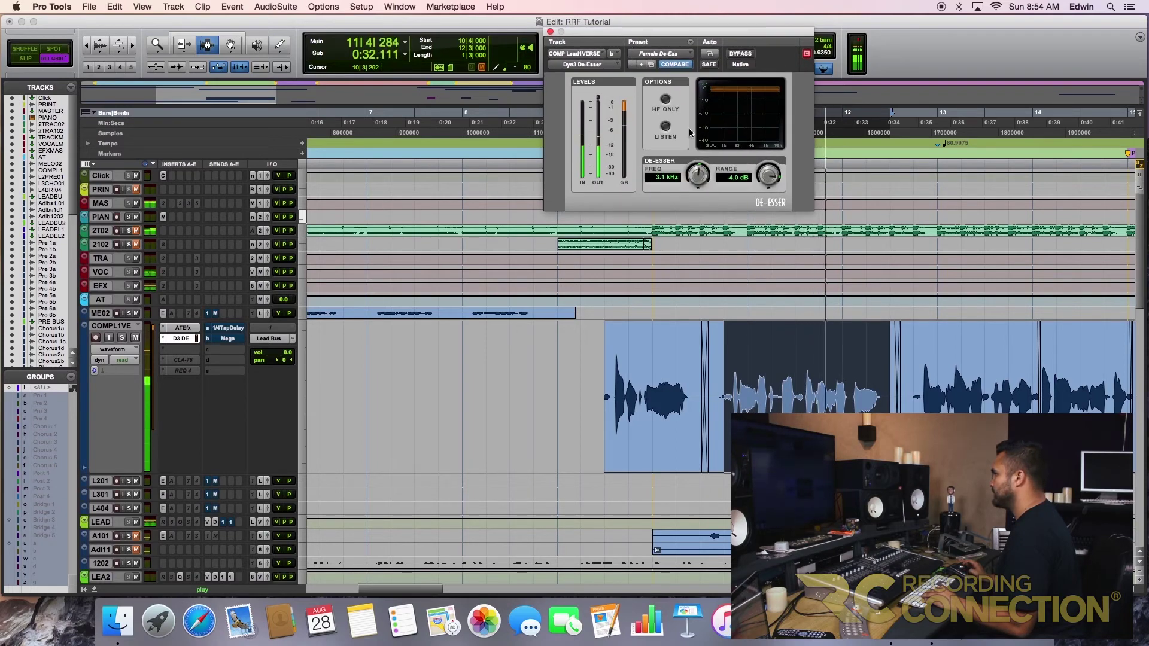
left_click_drag(697, 184, 699, 181)
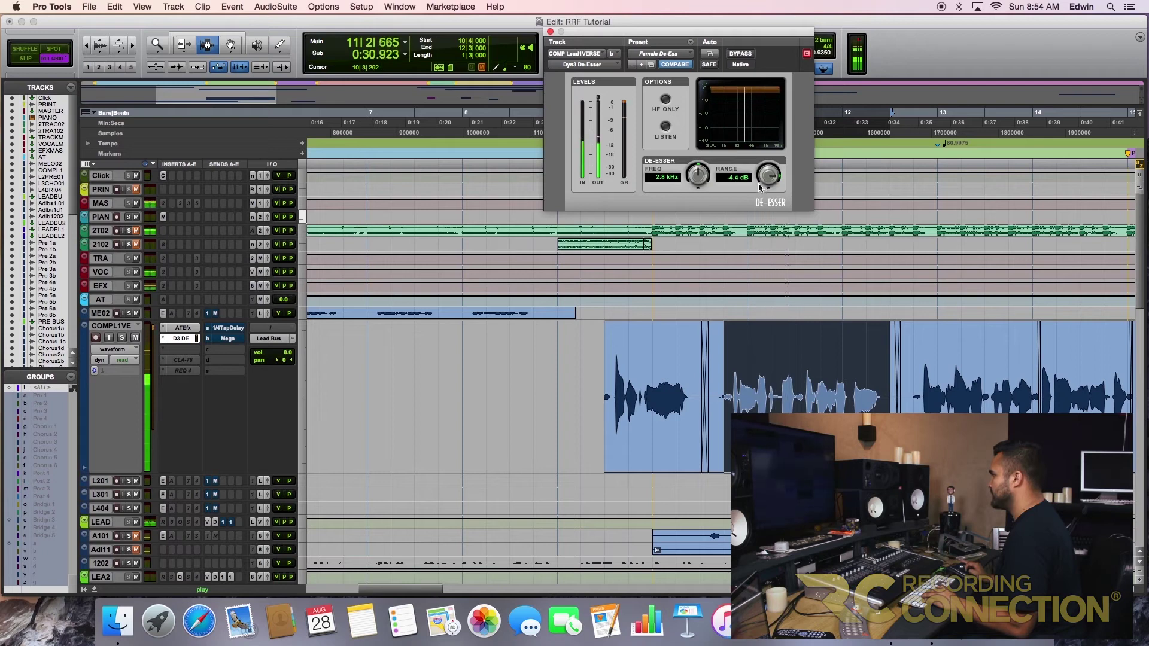
left_click_drag(772, 191, 768, 196)
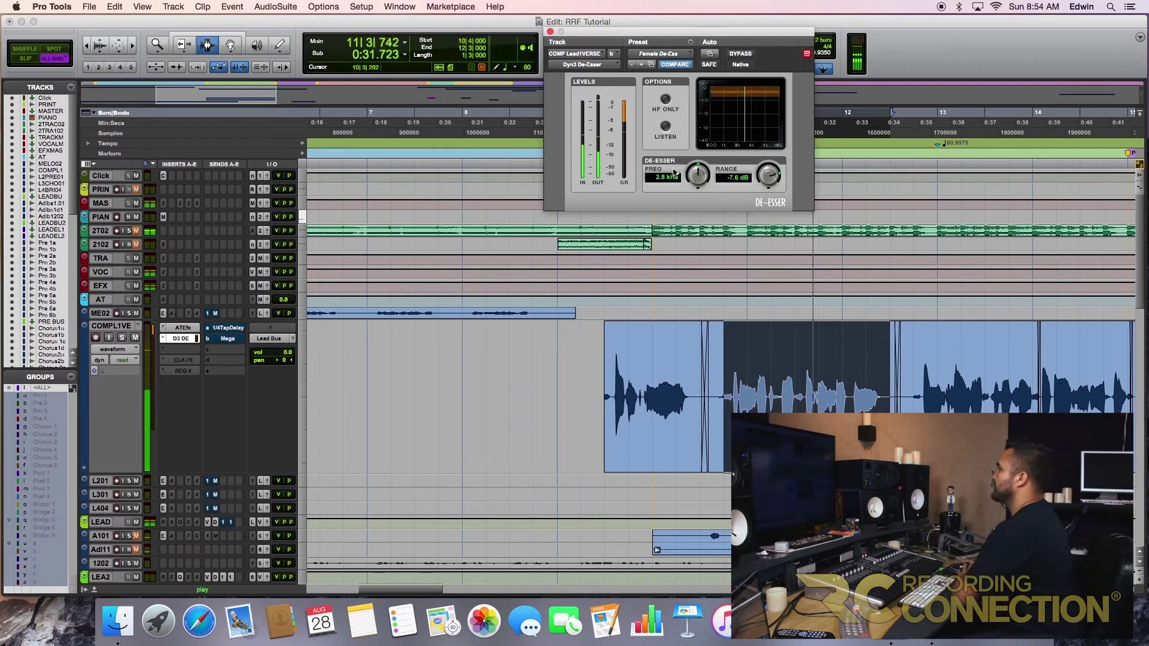
Bypass the De-Esser to compare, re-enable it, stop playback and close the plugin window.
left_click(740, 54)
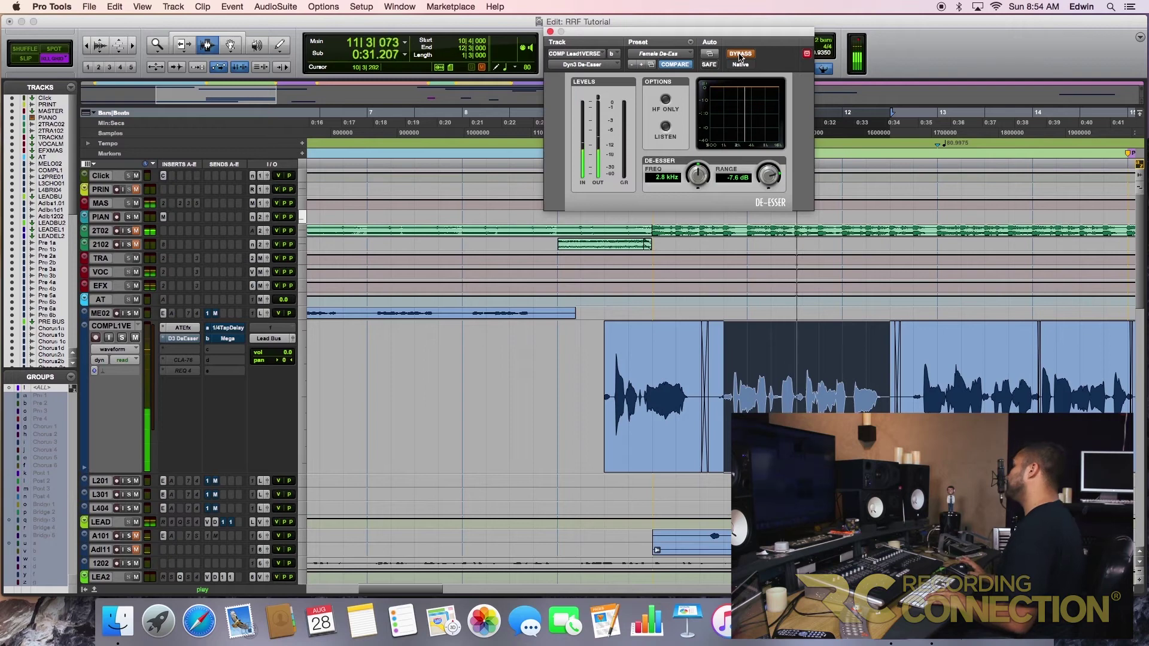
left_click(740, 54)
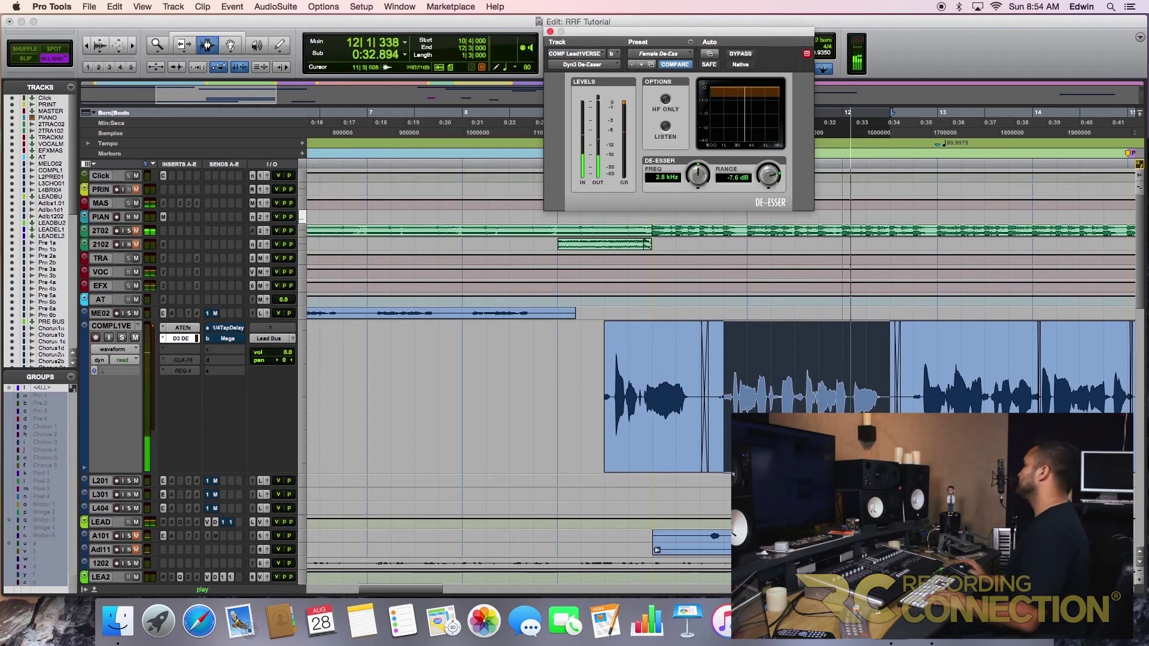
key("space")
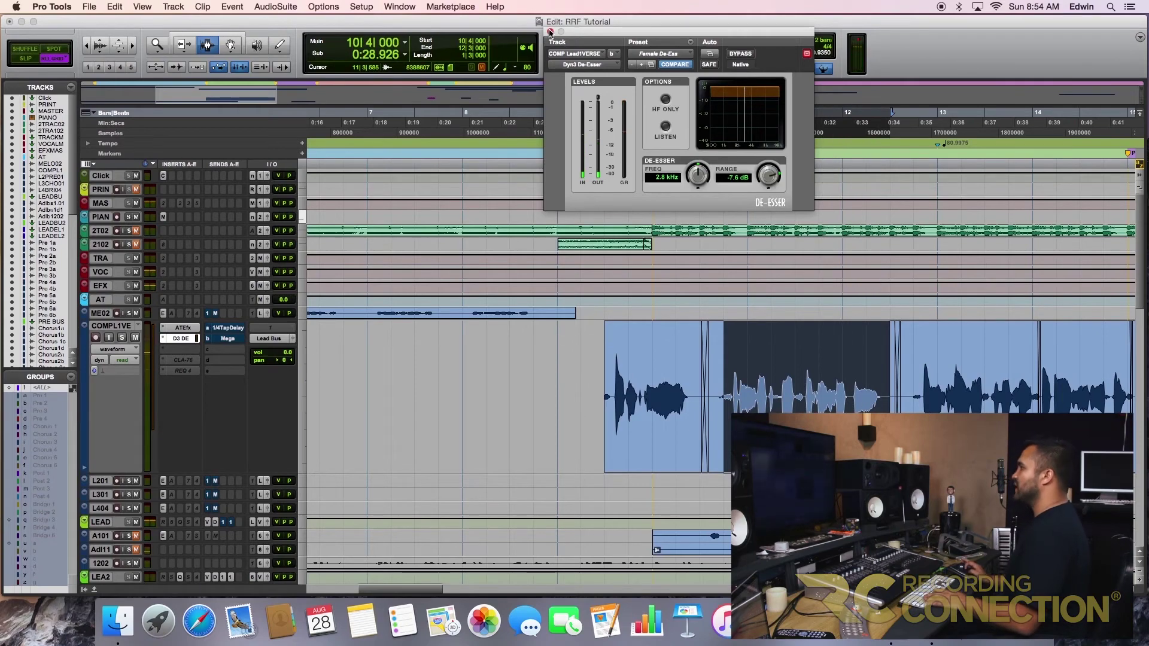
left_click(549, 32)
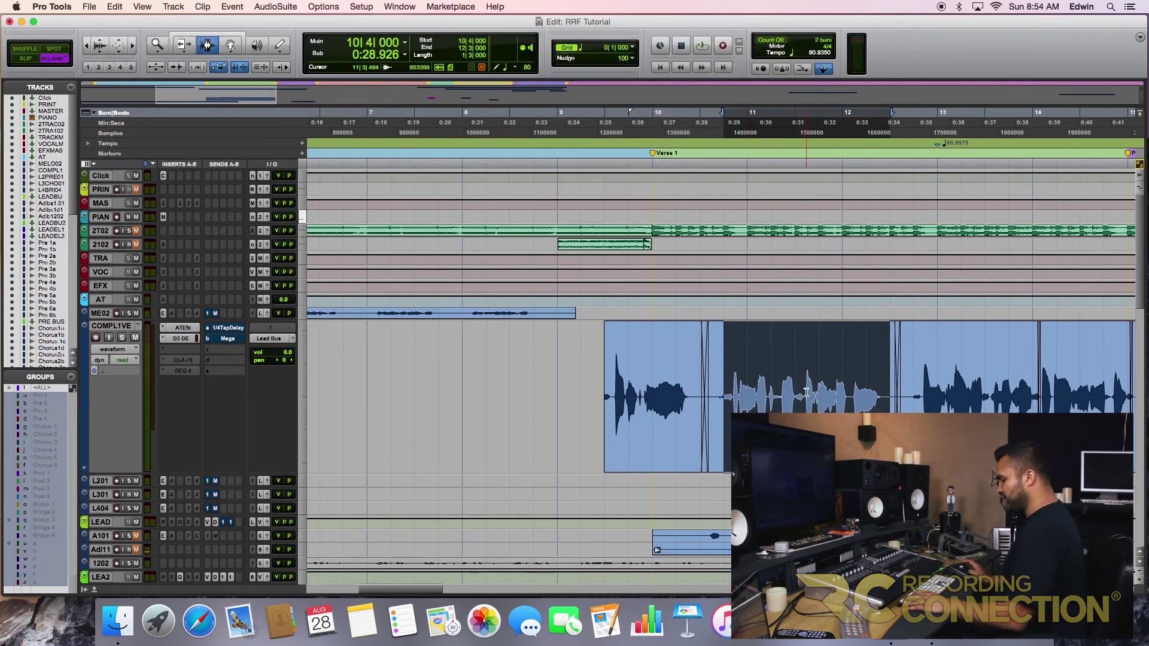
Zoom in around 12|1|000, switch to Slip mode, and audition the vocal from 11|3|398.
left_click(831, 396)
key("t")
key("t")
key("t")
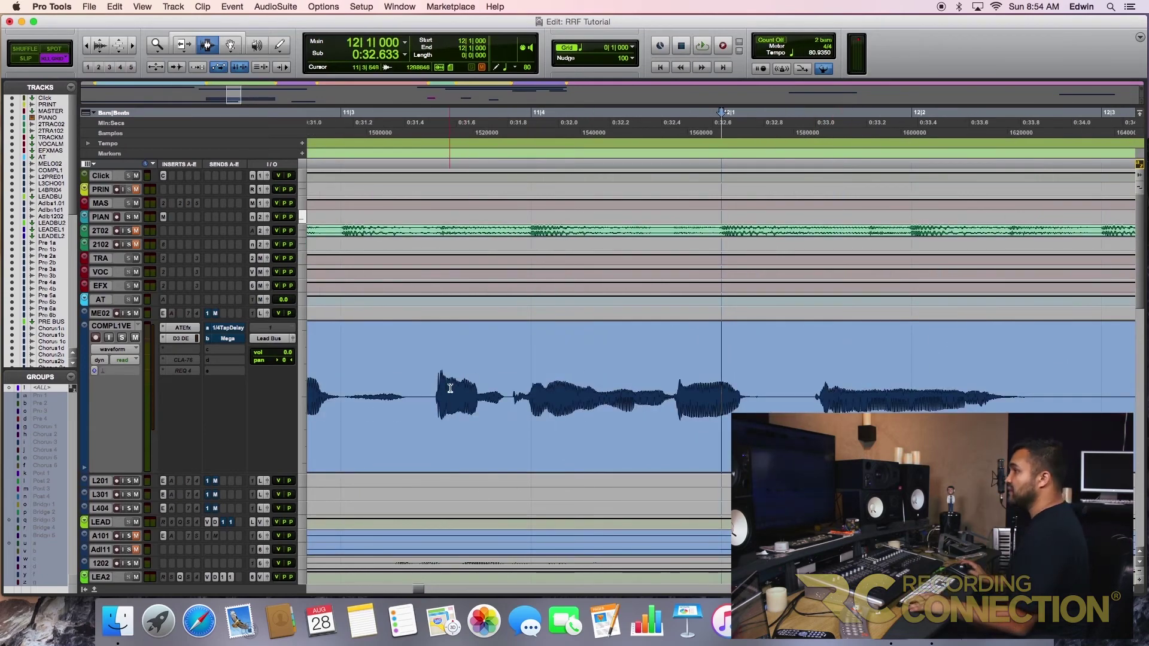
key("F2")
left_click(419, 386)
key("space")
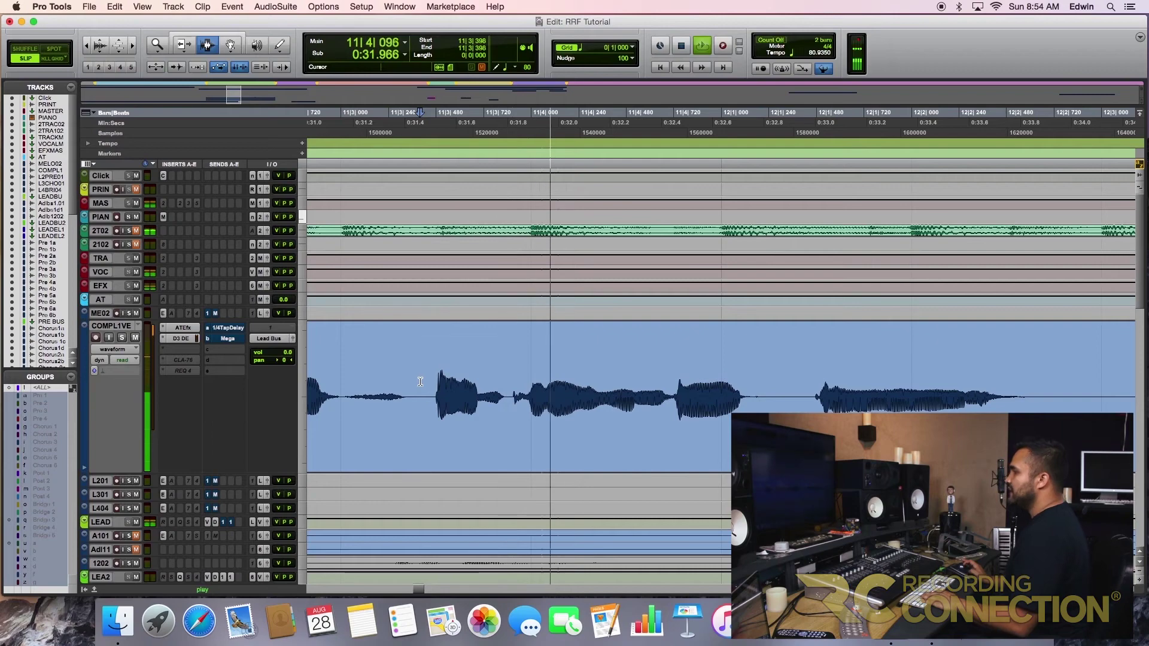
key("space")
Select a short stretch of COMP1VE, zoom further, and place the insertion point at 11|3|889.
left_click_drag(509, 396, 606, 398)
key("super+bracketright")
left_click_drag(723, 403, 967, 398)
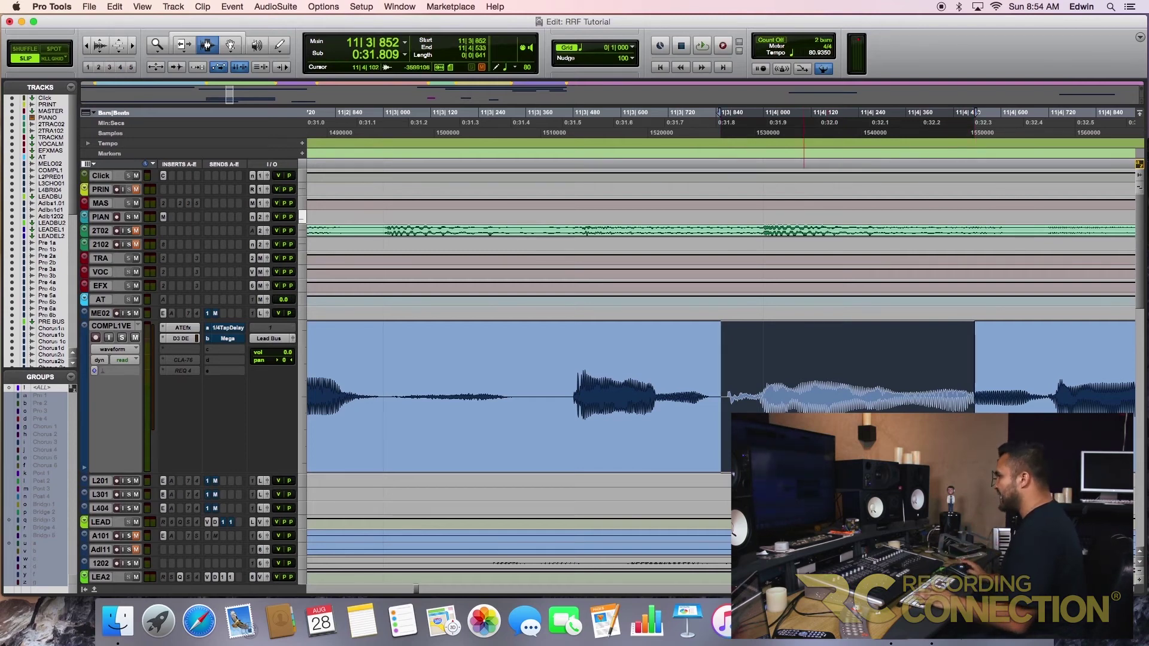
left_click(739, 409)
left_click(734, 398)
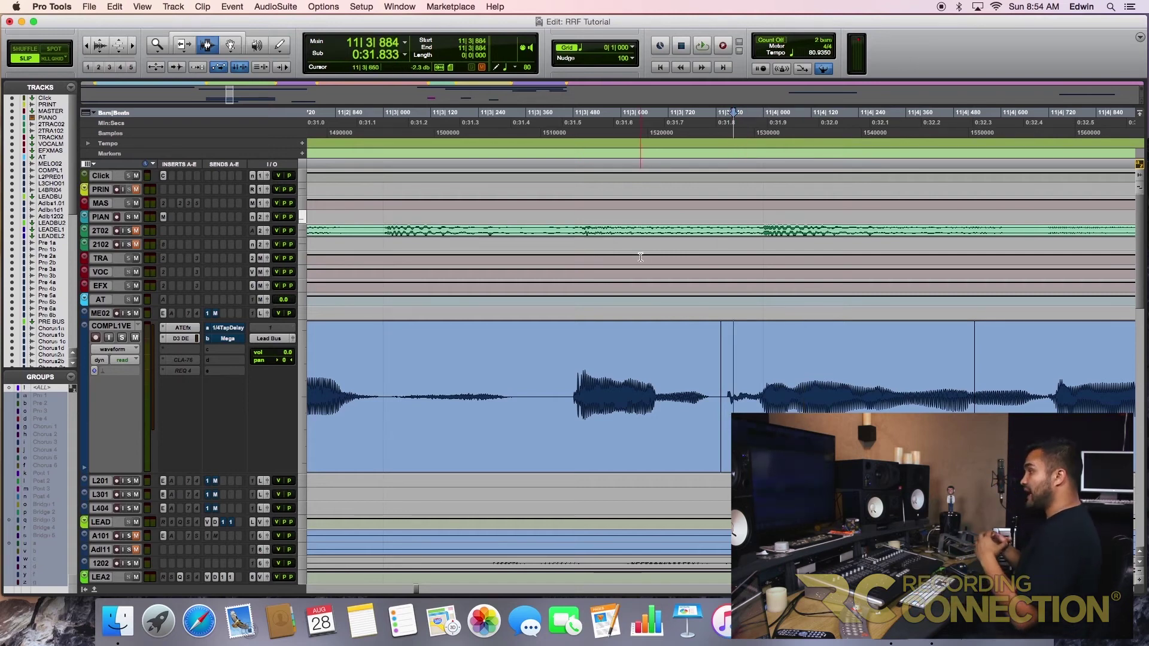
Show the clip gain line via View > Clip, then lower the gain after the breakpoint by 1.8 dB with the Grabber.
left_click(173, 7)
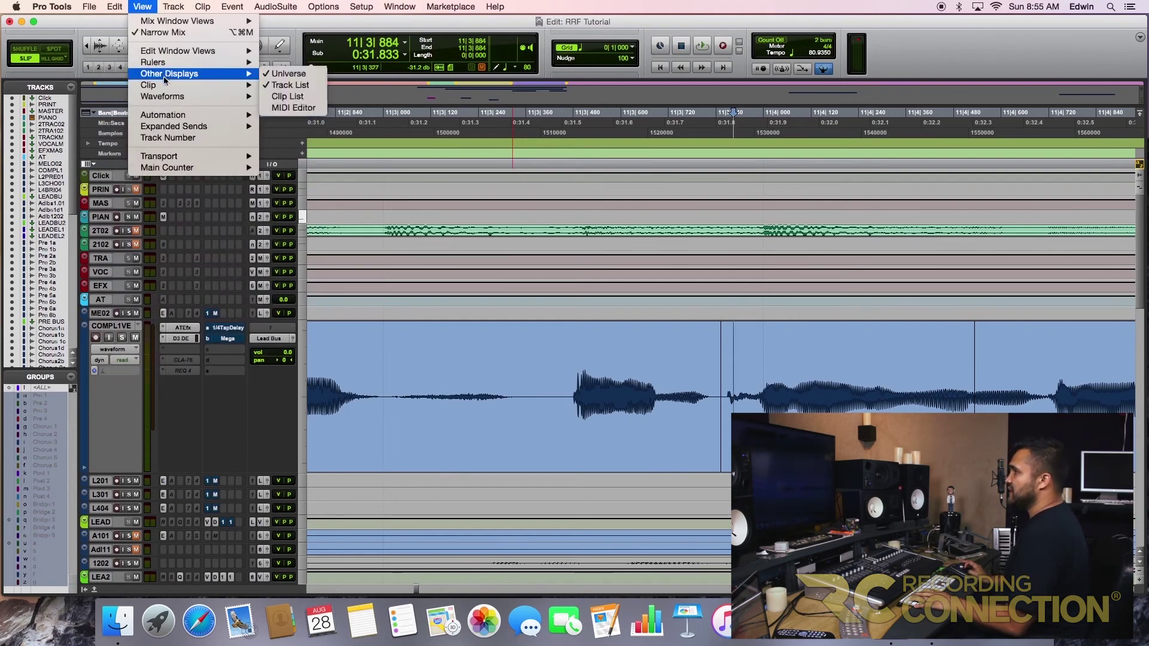
mouse_move(149, 85)
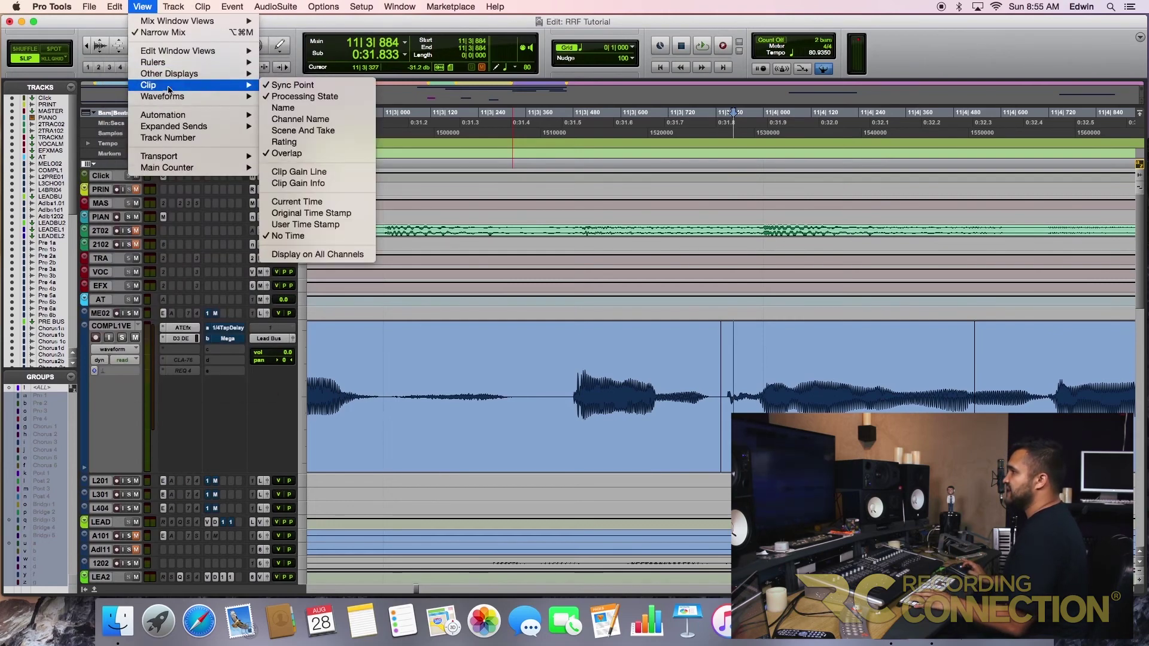
left_click(328, 173)
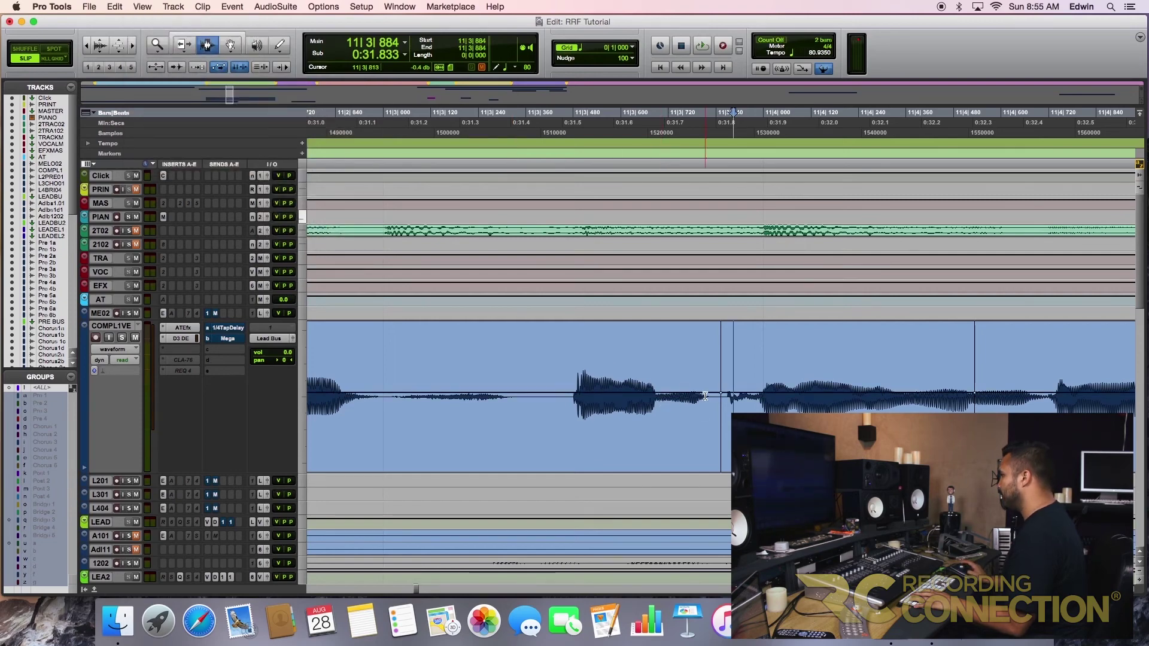
key("F8")
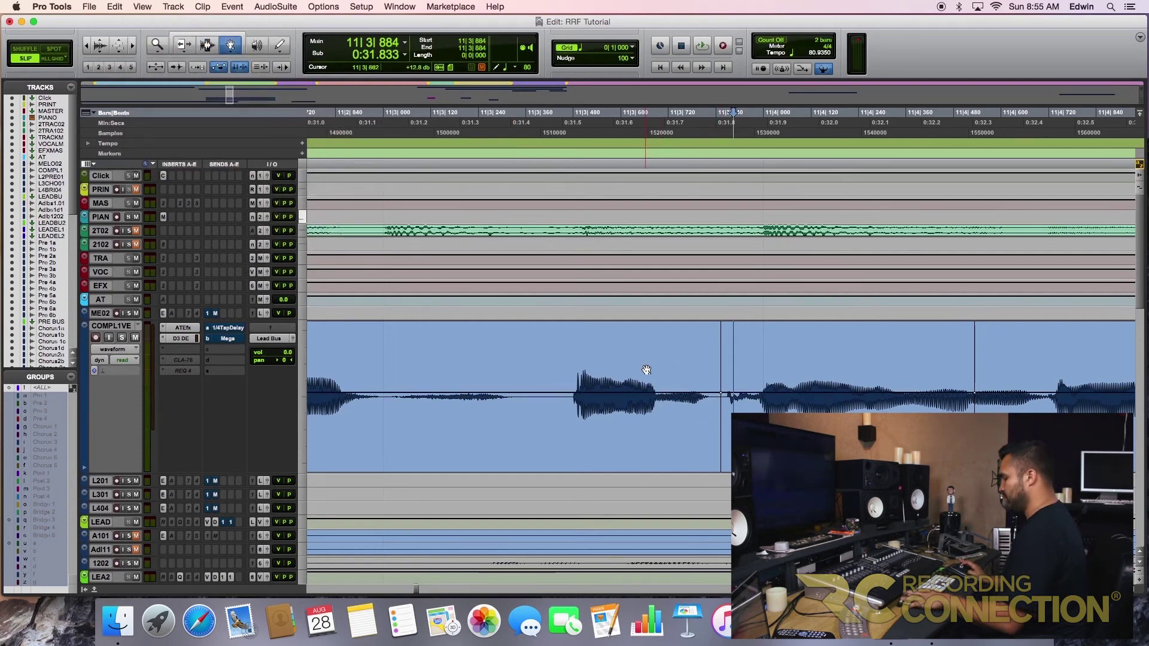
left_click_drag(724, 397, 724, 399)
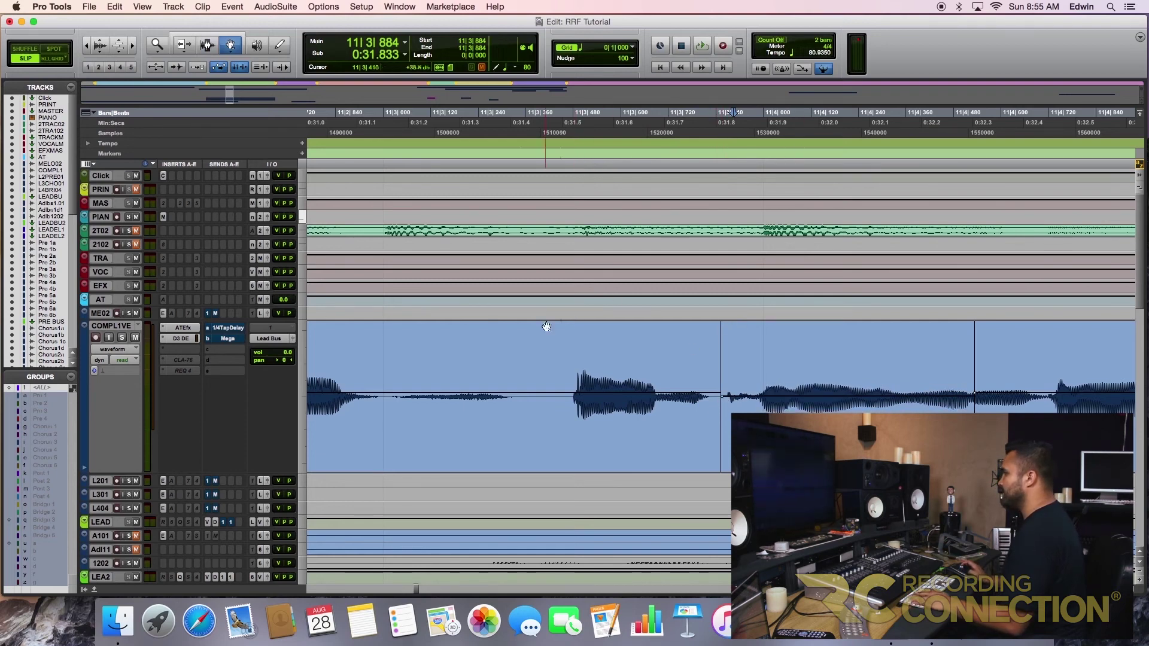
key("F7")
left_click(469, 350)
key("space")
left_click(487, 358)
key("space")
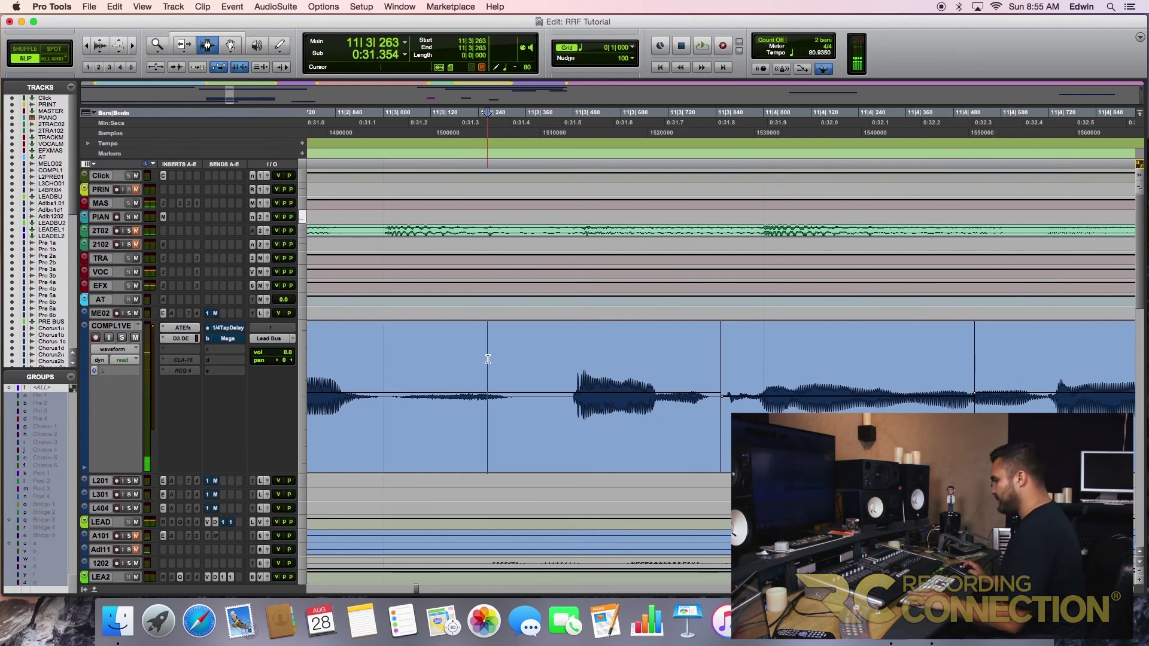
key("r")
key("r")
key("r")
left_click(526, 368)
key("space")
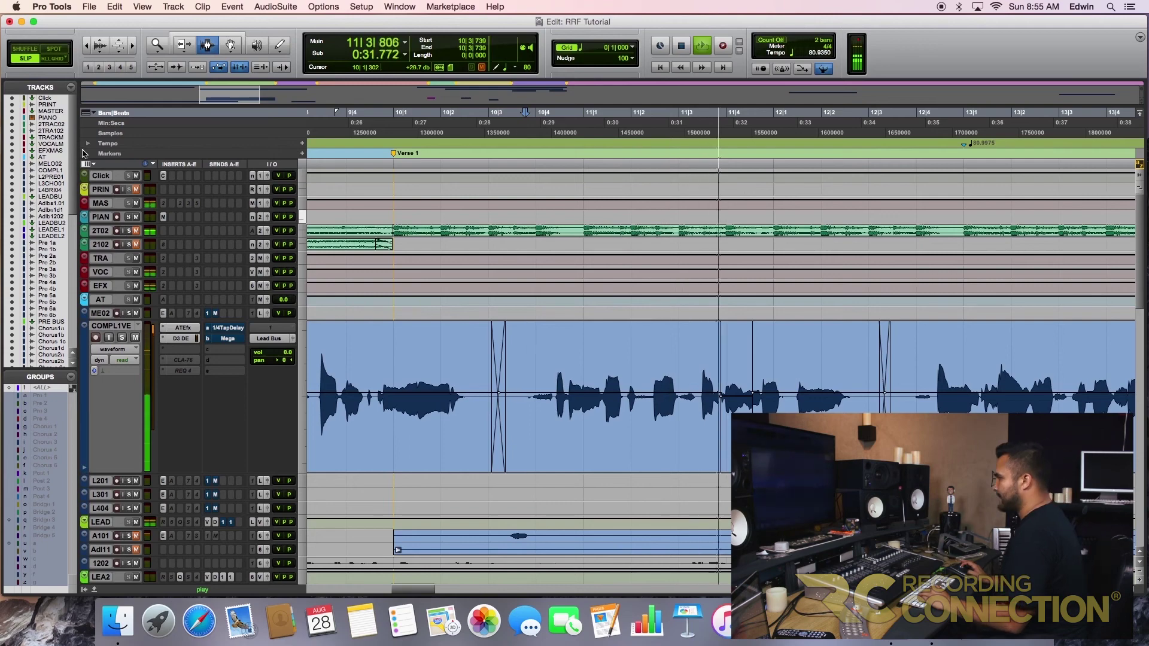
key("space")
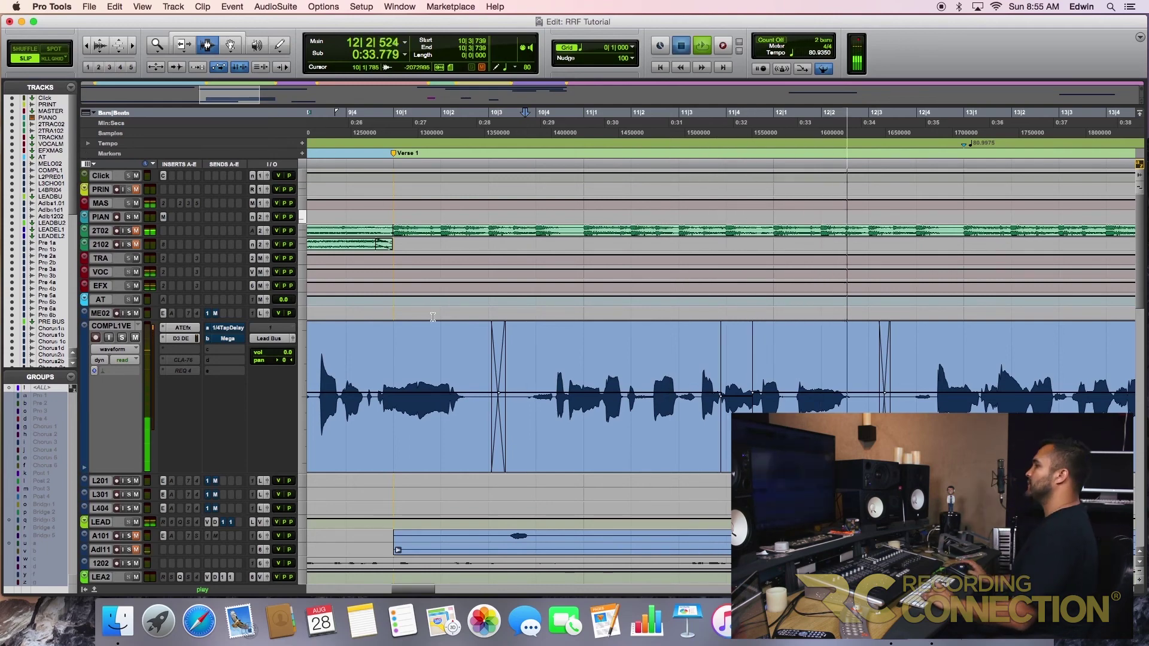